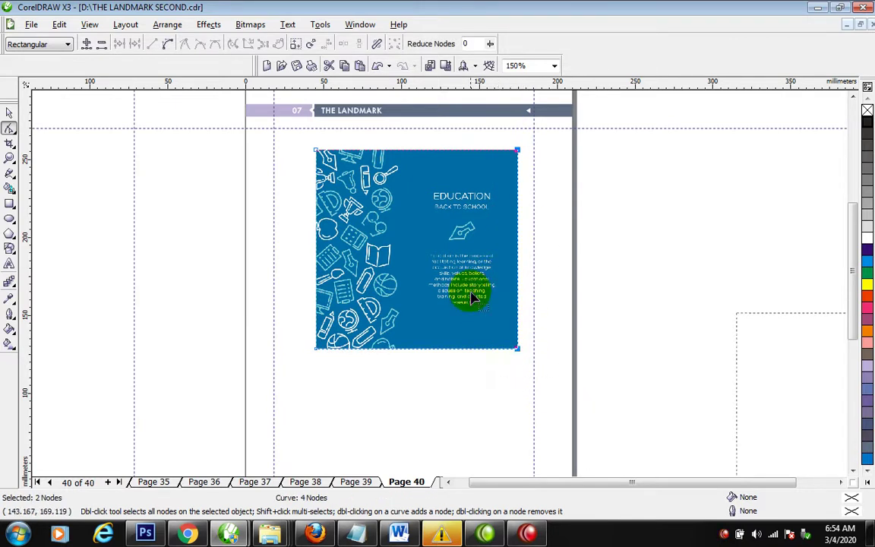
Crop the text side off the education bitmap to about 70 mm wide and convert it to a 300 dpi bitmap
drag(518, 350, 425, 345)
key(space)
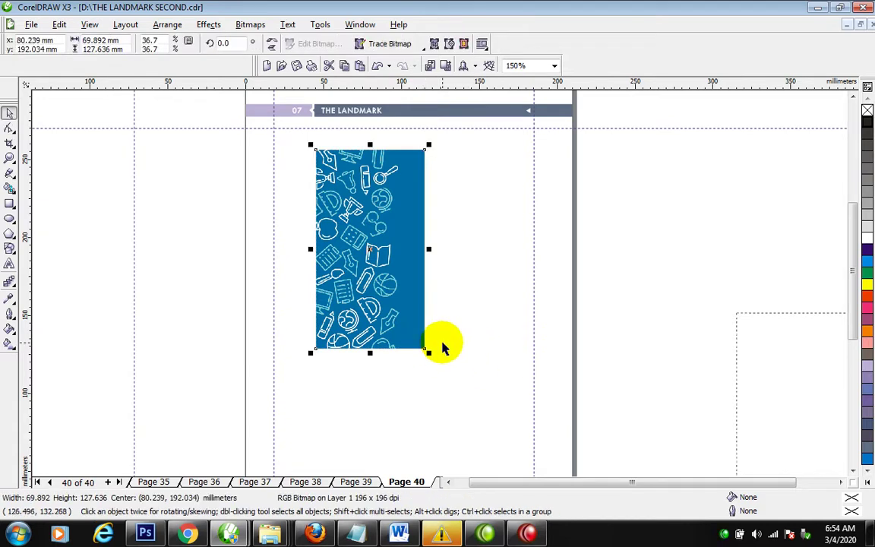
click(445, 323)
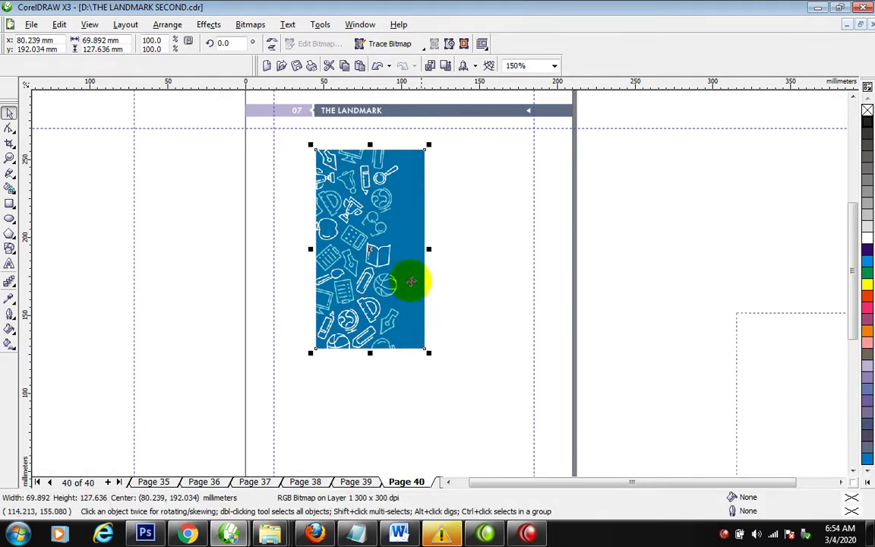
Align a duplicate of the icon bitmap over the original and crop it to a plain strip about 8.5 mm wide at the right edge
shift+click(405, 249)
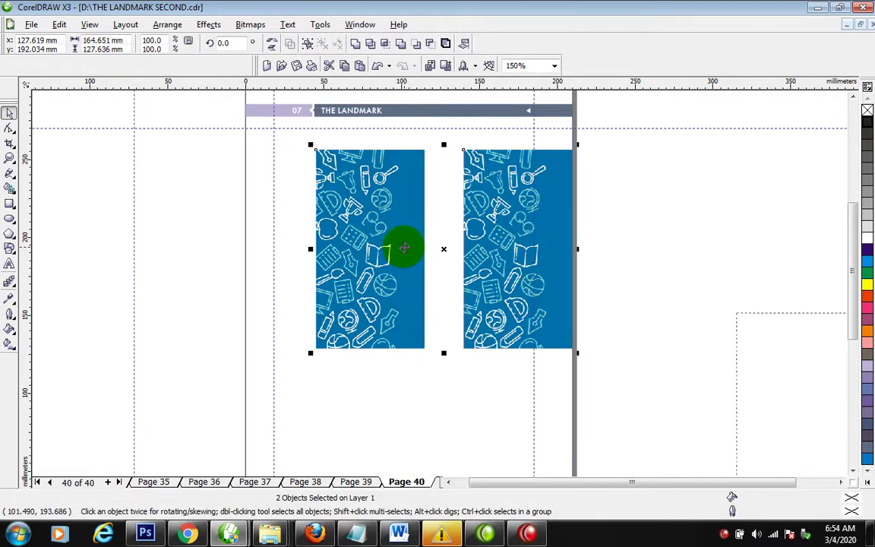
key(l)
click(402, 213)
click(9, 127)
drag(294, 134, 354, 391)
drag(316, 348, 411, 355)
key(space)
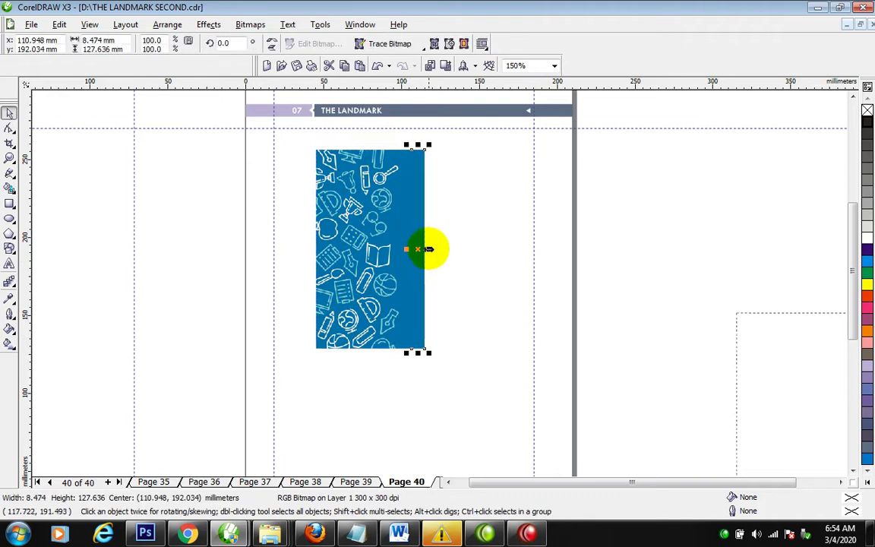
Stretch the plain blue strip rightward and merge it with the icon bitmap into one bitmap about 138 mm wide
drag(429, 249, 534, 250)
shift+click(359, 241)
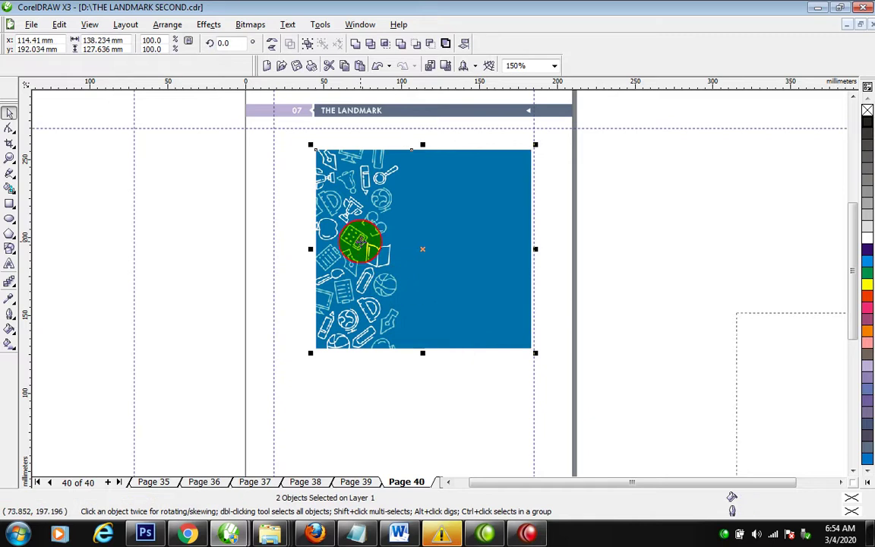
key(alt+b)
key(Return)
key(Return)
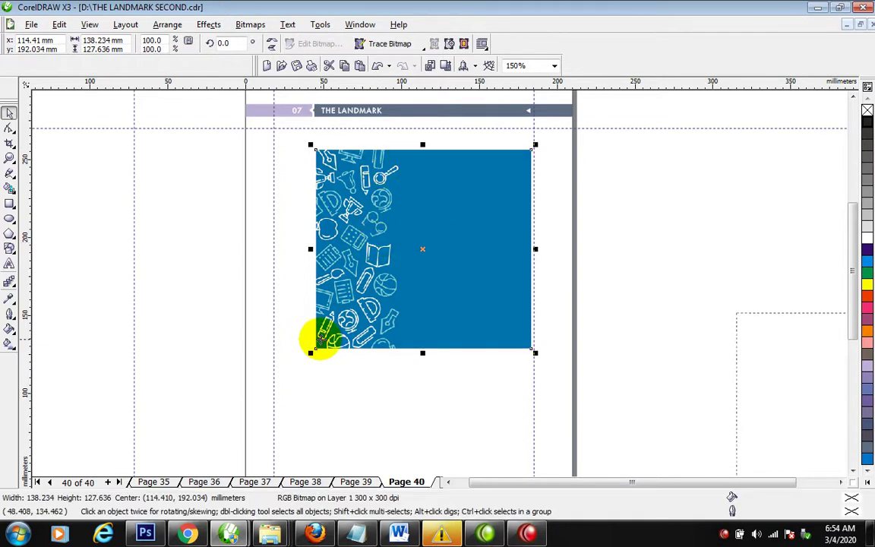
Crop the bitmap's lower edge to a height of about 124 mm and mirror a copy directly below it
key(F10)
drag(604, 385, 600, 381)
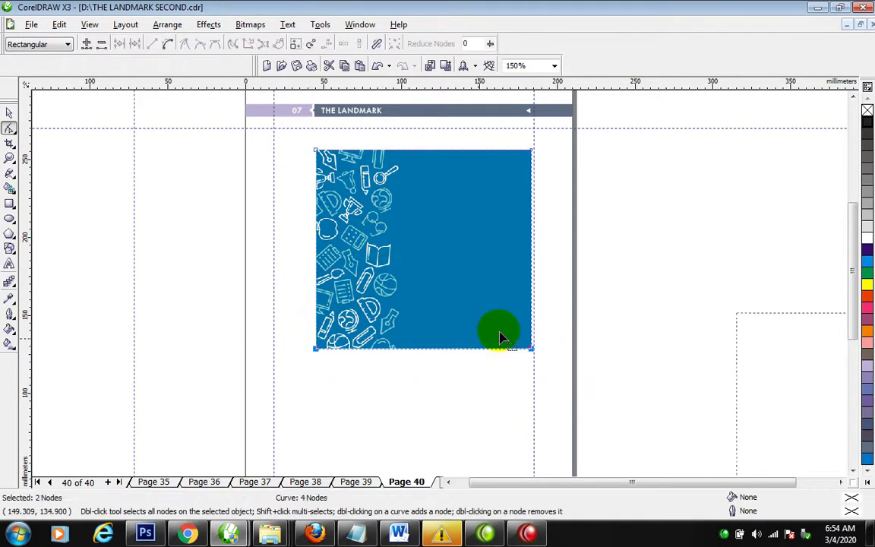
drag(529, 351, 531, 348)
key(space)
click(469, 298)
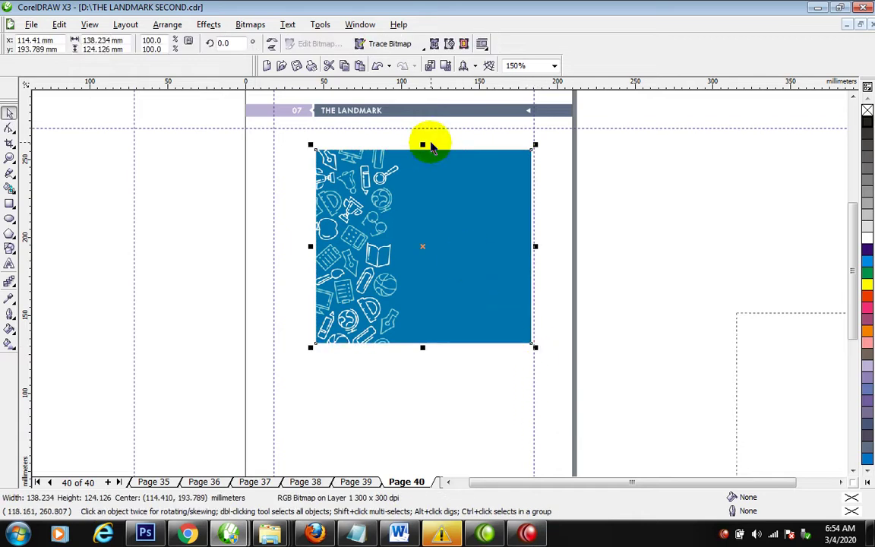
drag(421, 145, 400, 355)
shift+click(357, 281)
key(alt+b)
key(c)
key(Return)
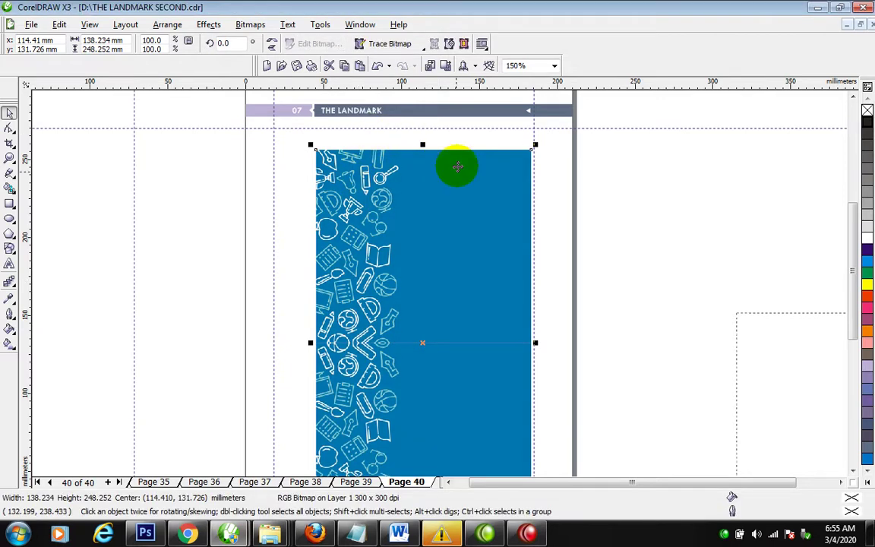
drag(505, 302, 459, 282)
key(ctrl+z)
key(ctrl+z)
click(627, 287)
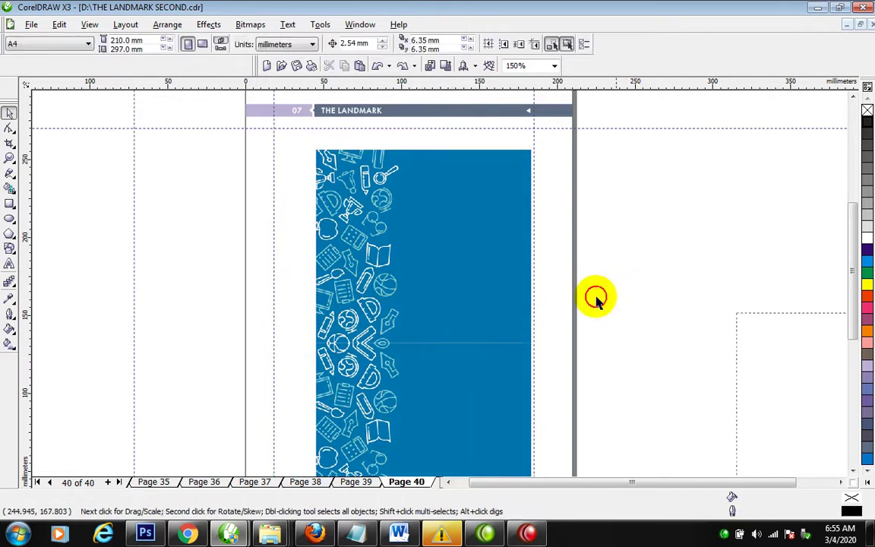
Nudge the mirrored lower copy up to close the seam and merge both halves into one bitmap about 246 mm high
click(431, 372)
drag(434, 385, 435, 382)
click(442, 258)
key(alt+b)
key(c)
key(Return)
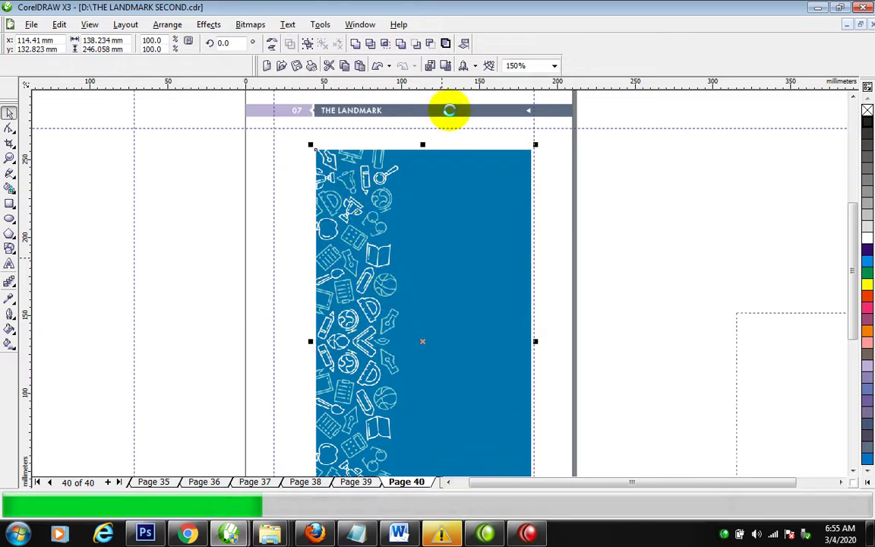
Fill the THE LANDMARK header bar with blue C100 M19 Y0 K0 and the page-number tab with white
click(451, 112)
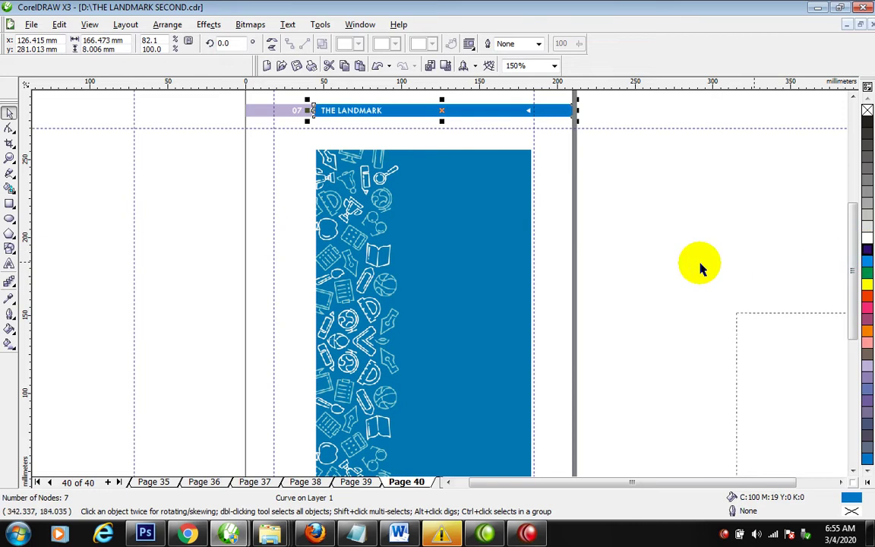
click(262, 112)
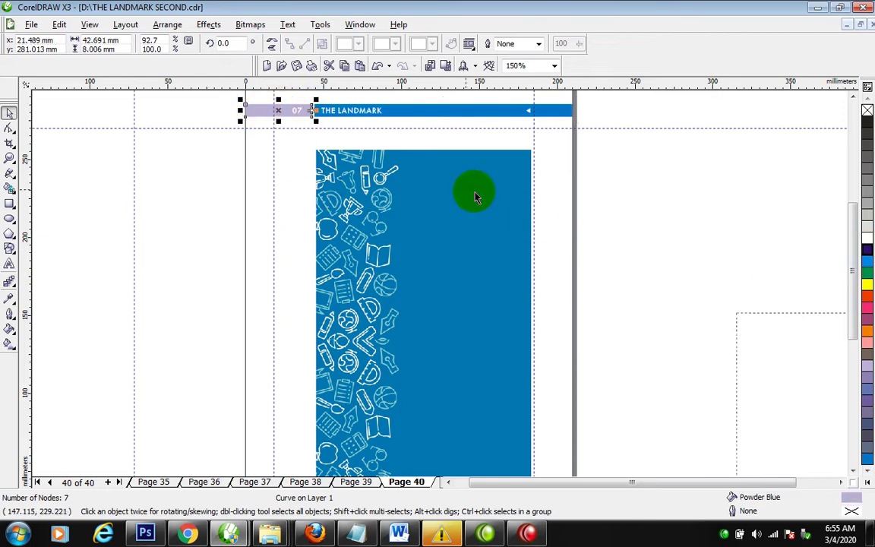
click(867, 239)
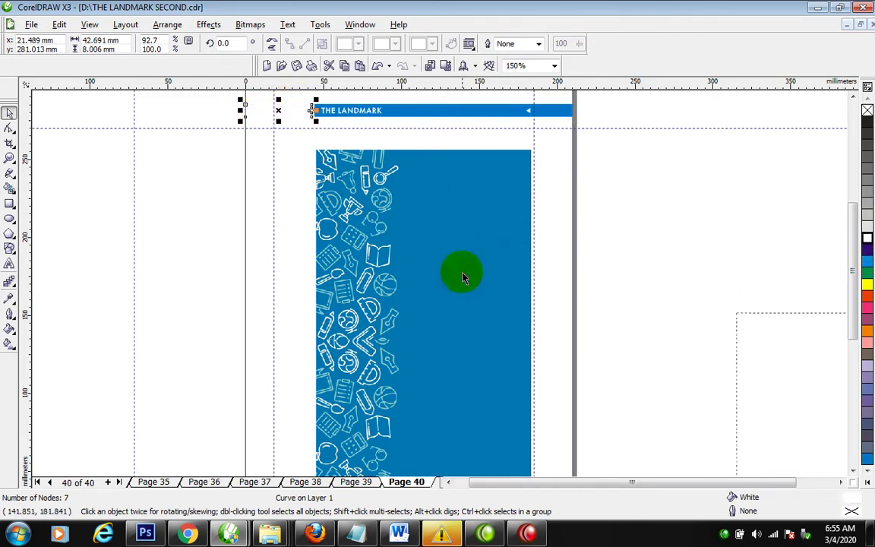
Place the merged bitmap inside the page-sized rectangle as a PowerClip and open its contents for editing
drag(434, 299, 553, 205)
click(606, 247)
ctrl+click(467, 375)
Scale and position the clipped bitmap to span the page height with its icons along the left page edge, and finish editing the contents
drag(471, 377, 388, 351)
scroll(387, 298, down, 1)
drag(463, 356, 500, 421)
drag(457, 330, 414, 328)
click(445, 291)
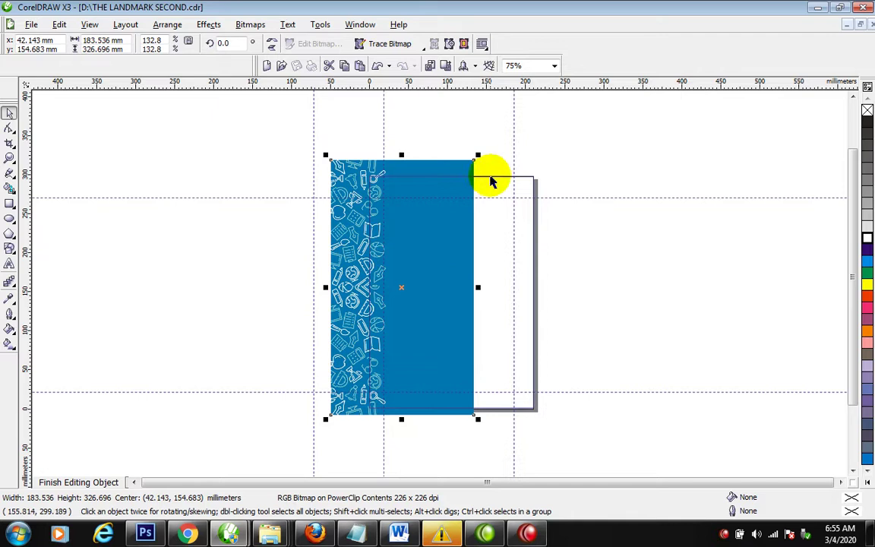
drag(477, 154, 480, 168)
drag(445, 259, 463, 297)
ctrl+click(617, 285)
click(417, 282)
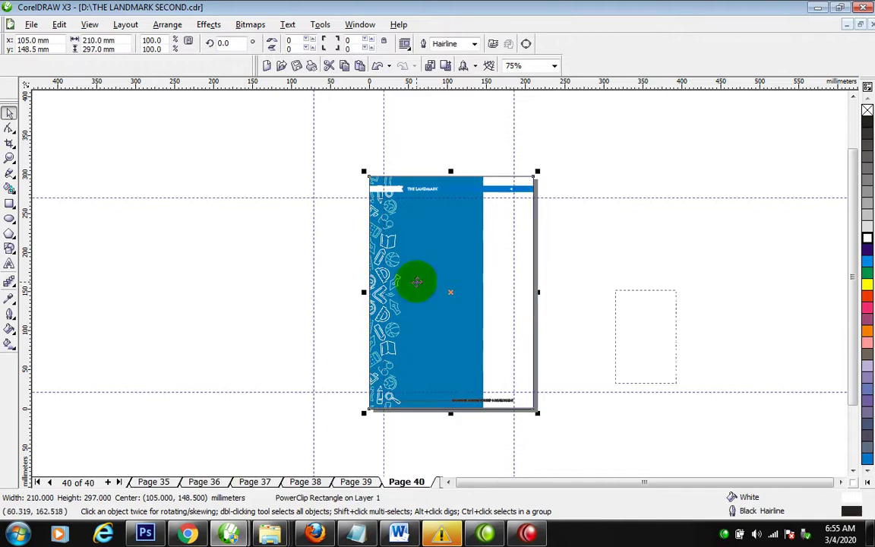
Change the THE LANDMARK header bar's fill to a lighter blue, C54 M11 Y0 K0
drag(315, 155, 559, 440)
click(470, 140)
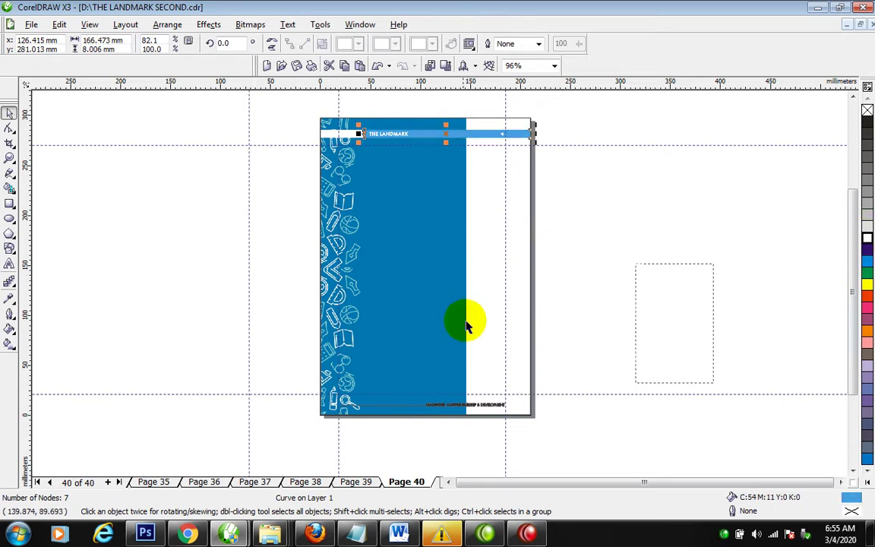
Inside the page PowerClip, cover the right edge of the blue panel with a white rectangle without outline, and finish editing
click(446, 188)
ctrl+click(440, 288)
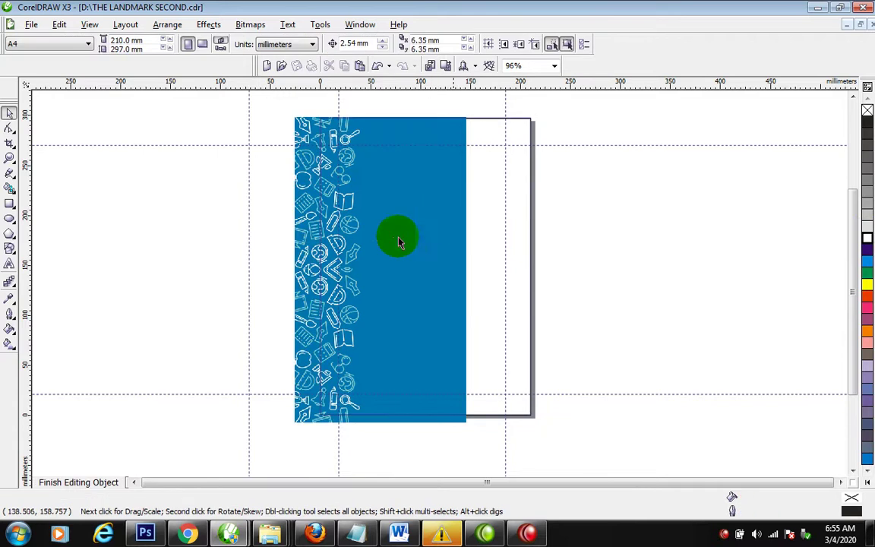
click(9, 204)
drag(448, 110, 507, 440)
key(space)
click(867, 238)
right_click(867, 113)
ctrl+click(430, 264)
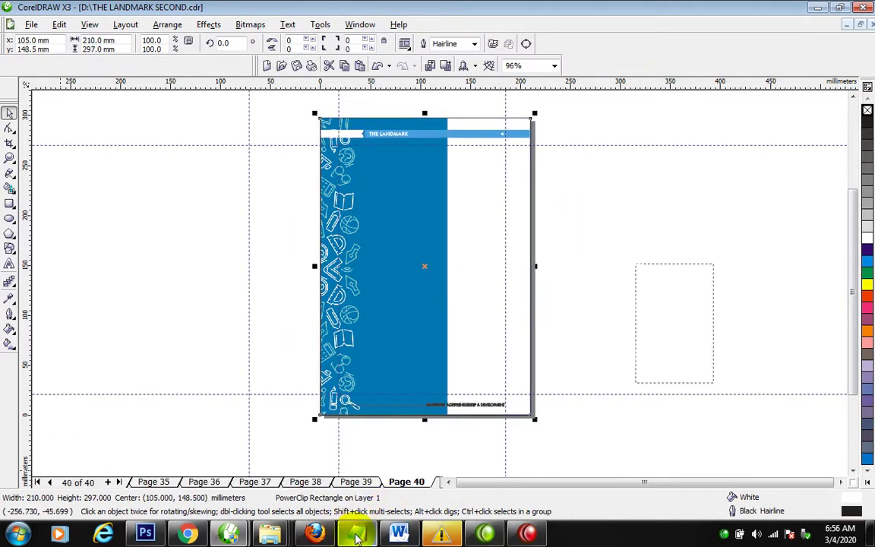
Switch to Word, cut the article headline, and pass it through Notepad as plain text, cutting it from there
click(399, 535)
key(ctrl+x)
click(357, 532)
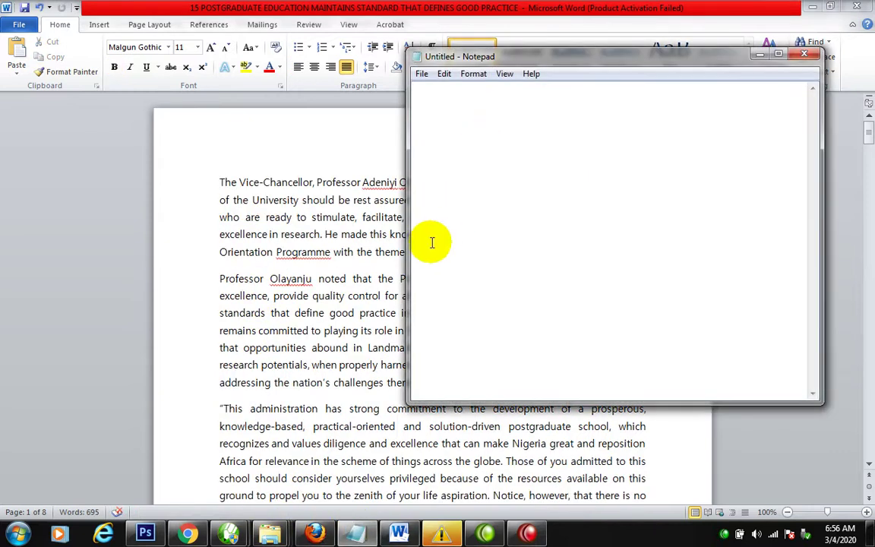
key(ctrl+v)
key(ctrl+a)
key(ctrl+x)
Switch back to CorelDRAW and paste the headline as artistic text near the top of the blue panel
mouse_move(230, 534)
click(284, 471)
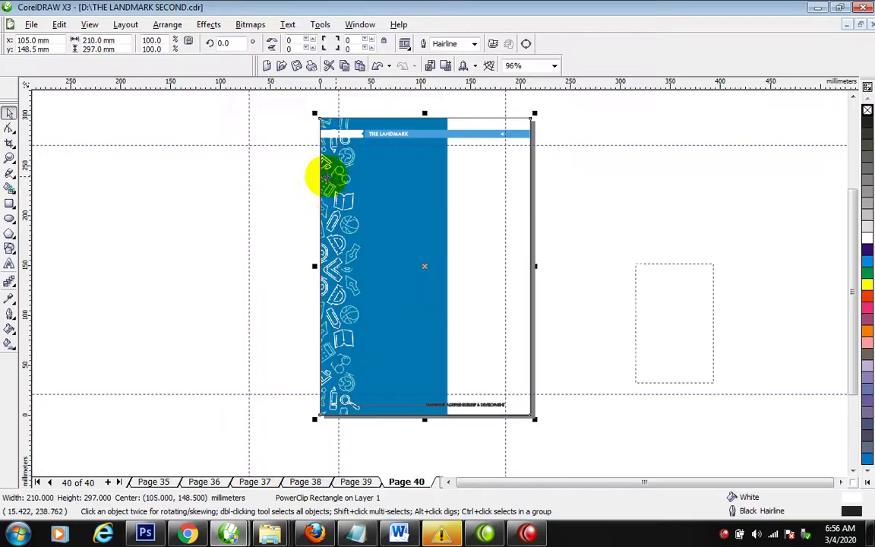
drag(286, 99, 578, 304)
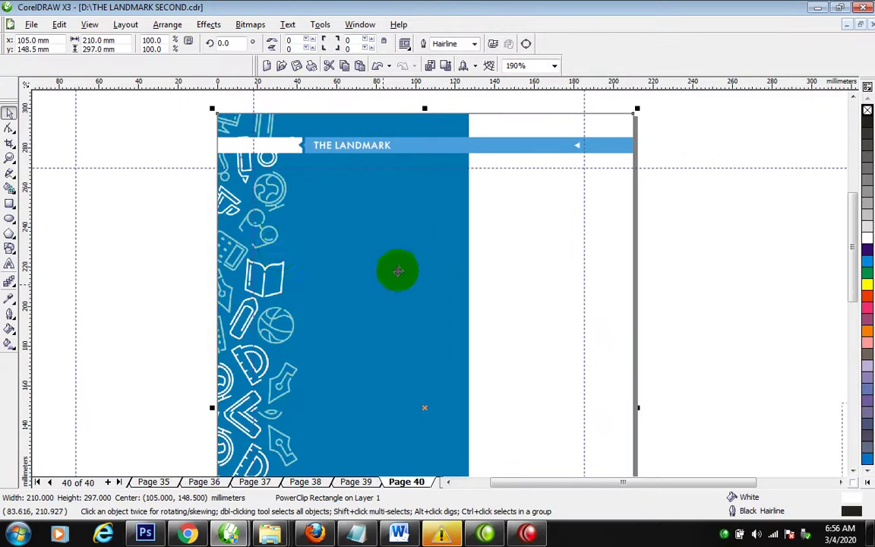
key(F8)
key(F8)
click(329, 199)
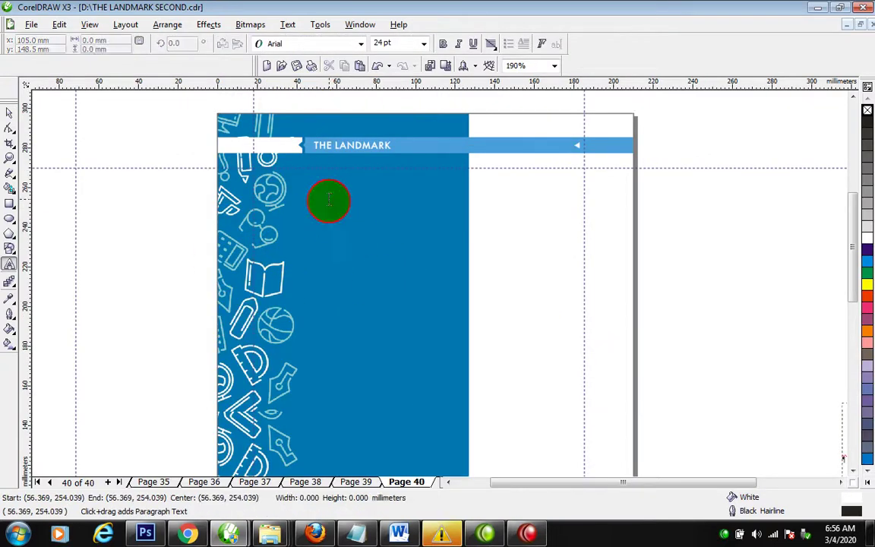
key(ctrl+v)
key(ctrl+space)
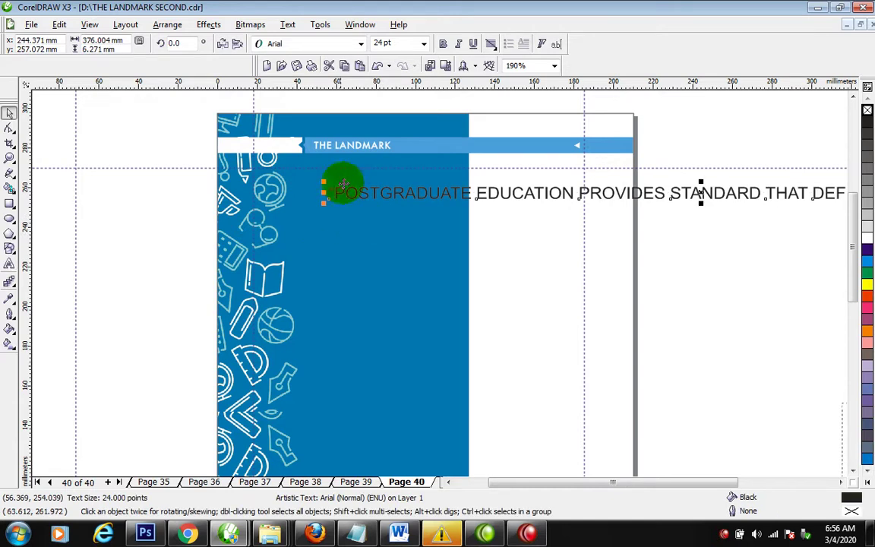
Set the headline's font to Fujiyama2, fill it white and move it beside the icon pattern
click(361, 43)
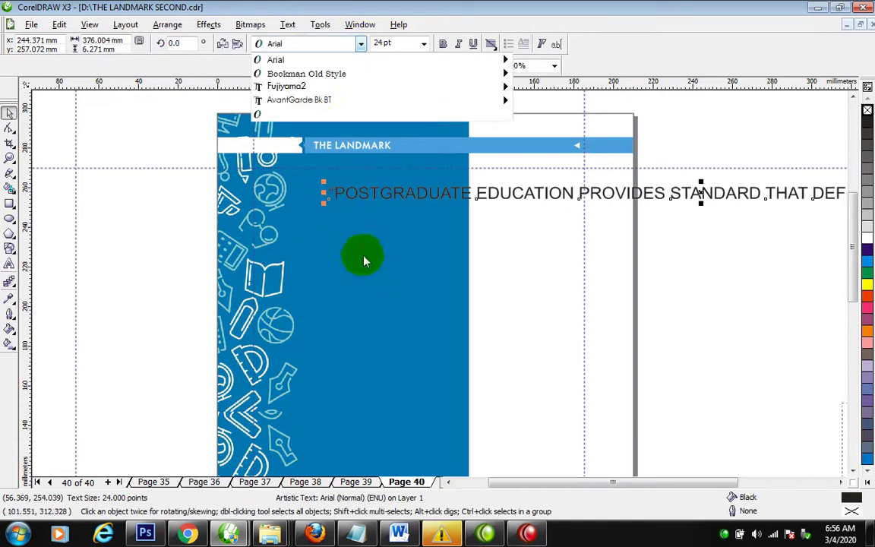
click(324, 90)
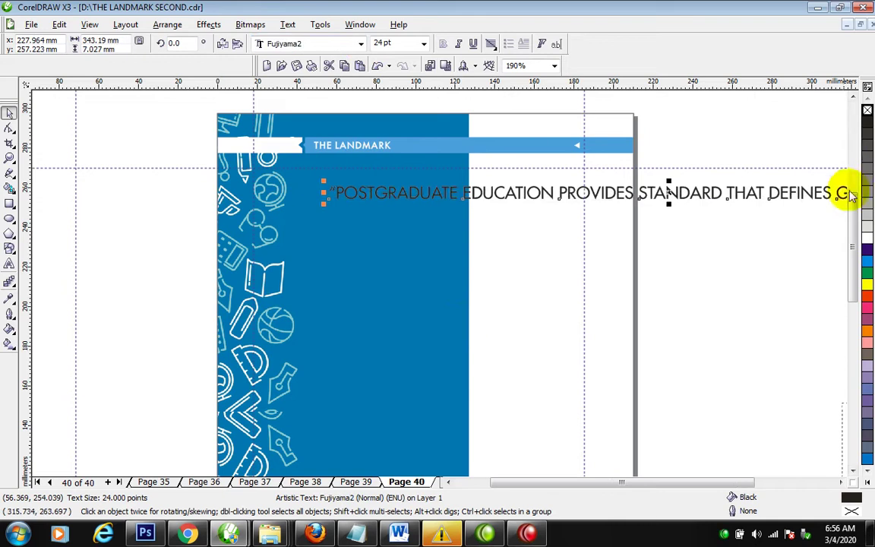
click(450, 221)
mouse_move(449, 194)
mouse_down()
mouse_move(402, 195)
mouse_move(438, 190)
mouse_up()
Break the headline into seven lines: “POSTGRADUATE, EDUCATION, PROVIDES, STANDARD, THAT DEFINES, GOOD, and PRACTICE” - VC
double_click(433, 181)
key(Return)
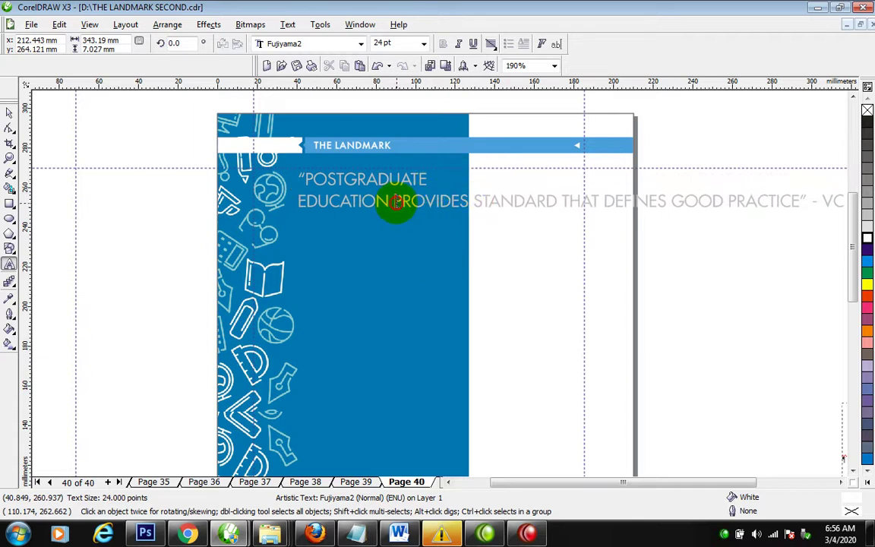
click(395, 204)
key(Return)
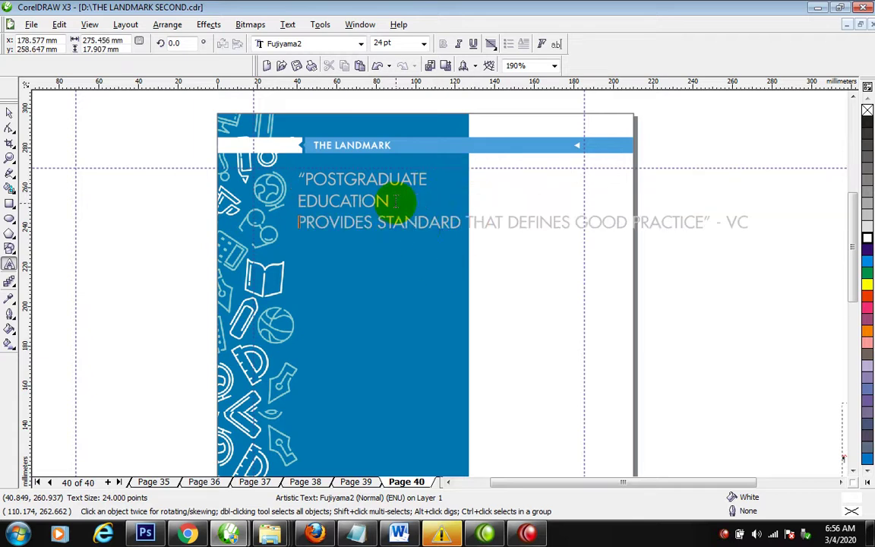
click(463, 222)
key(Return)
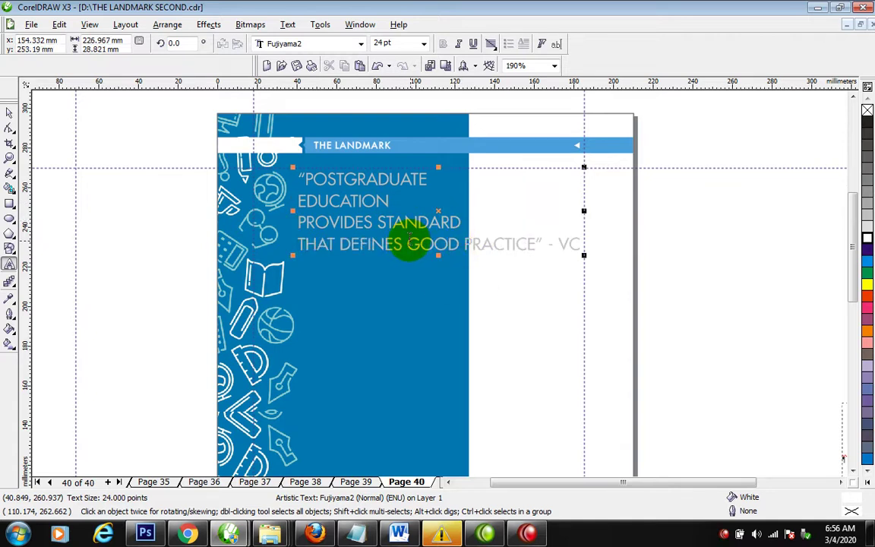
click(408, 243)
key(Return)
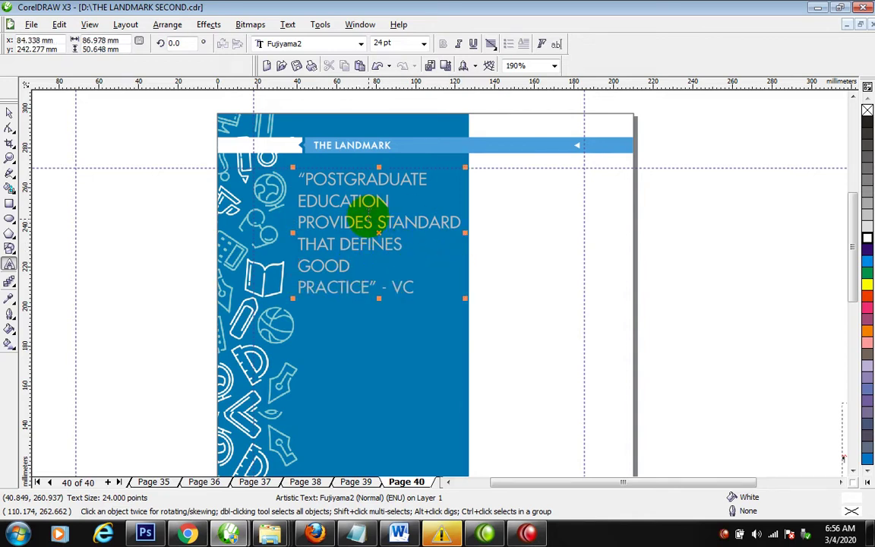
click(375, 222)
key(Return)
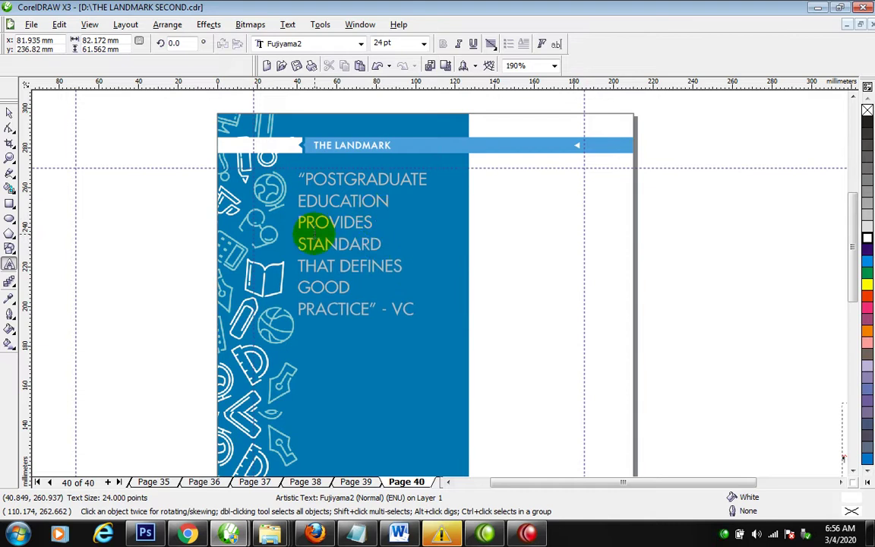
key(ctrl+space)
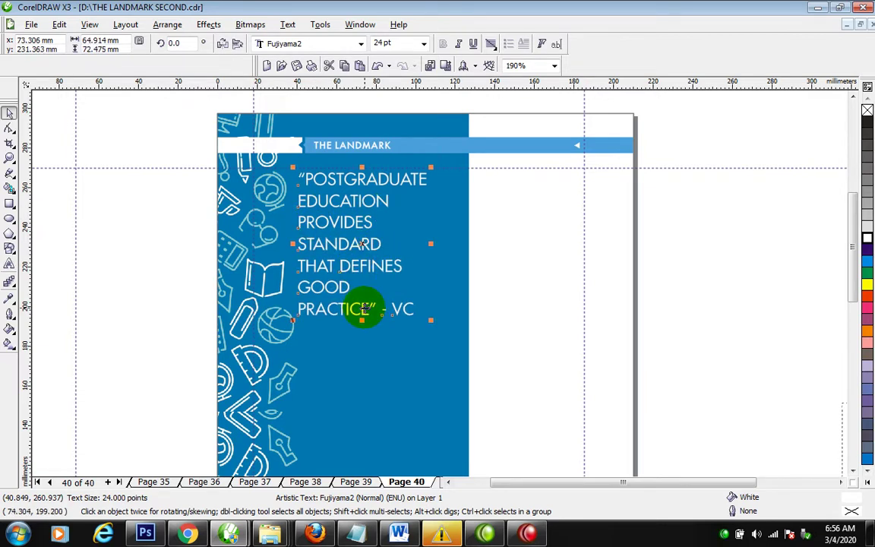
Give the headline a white hairline outline and break it apart into separate line objects
right_click(867, 237)
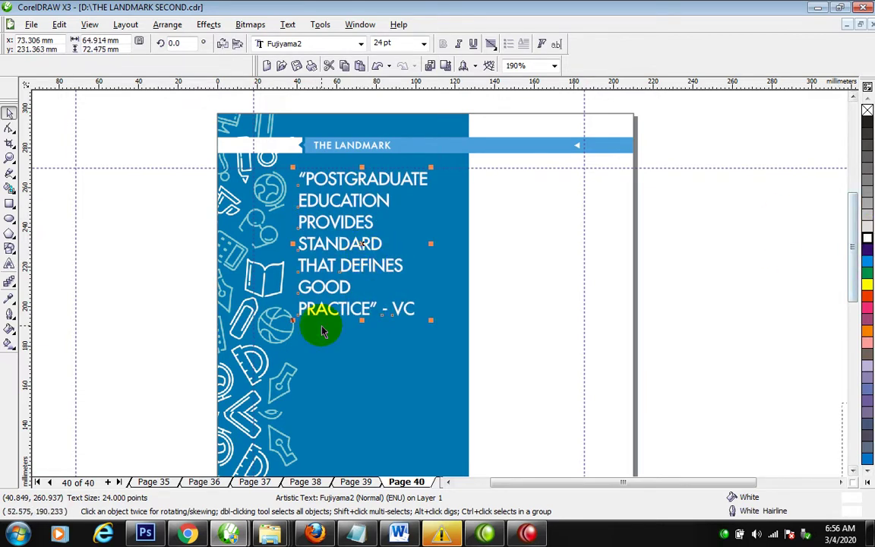
key(ctrl+k)
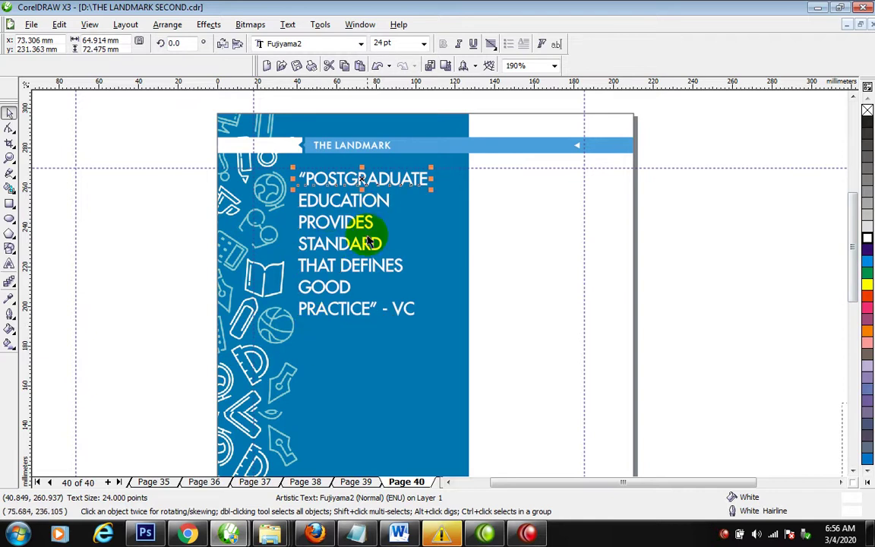
Enlarge the headline word EDUCATION to about 43.5 pt and repeat the same scaling on PROVIDES
drag(388, 204, 452, 256)
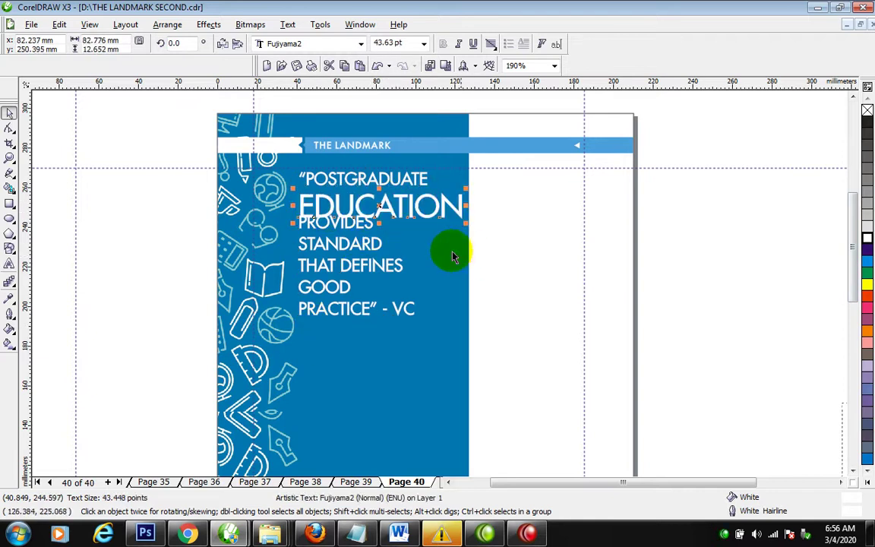
click(367, 233)
click(367, 225)
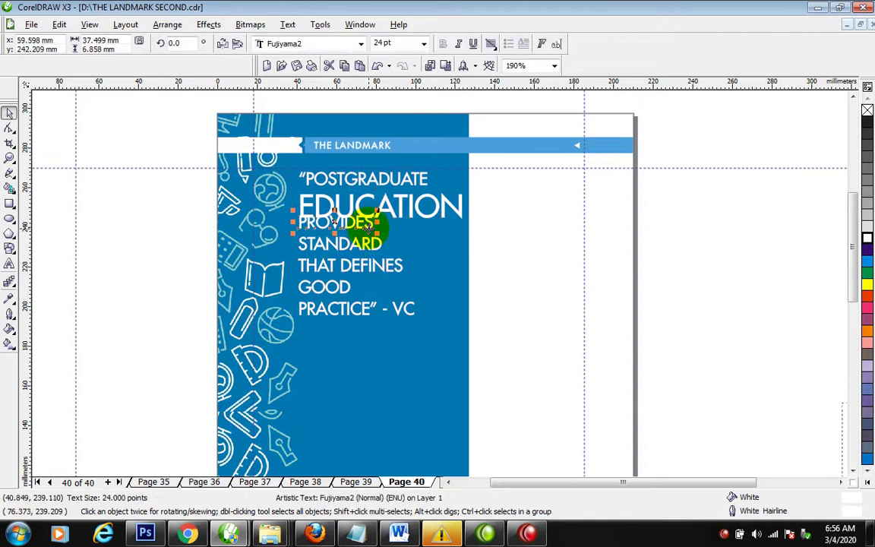
key(ctrl+r)
Space the headline lines evenly around EDUCATION and PROVIDES, and enlarge STANDARD to about 30 pt
drag(291, 242, 430, 329)
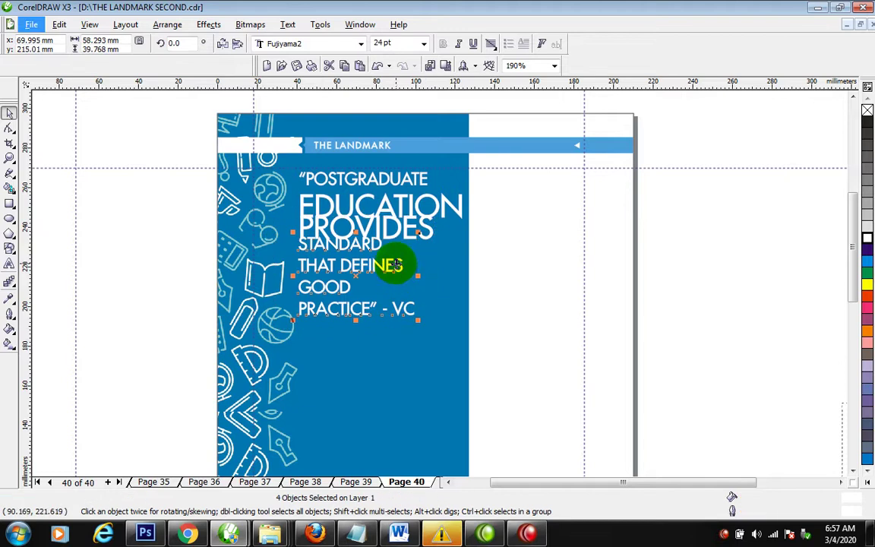
drag(357, 269, 357, 284)
mouse_move(383, 242)
mouse_down()
mouse_move(384, 231)
mouse_move(384, 246)
mouse_up()
drag(410, 184, 397, 193)
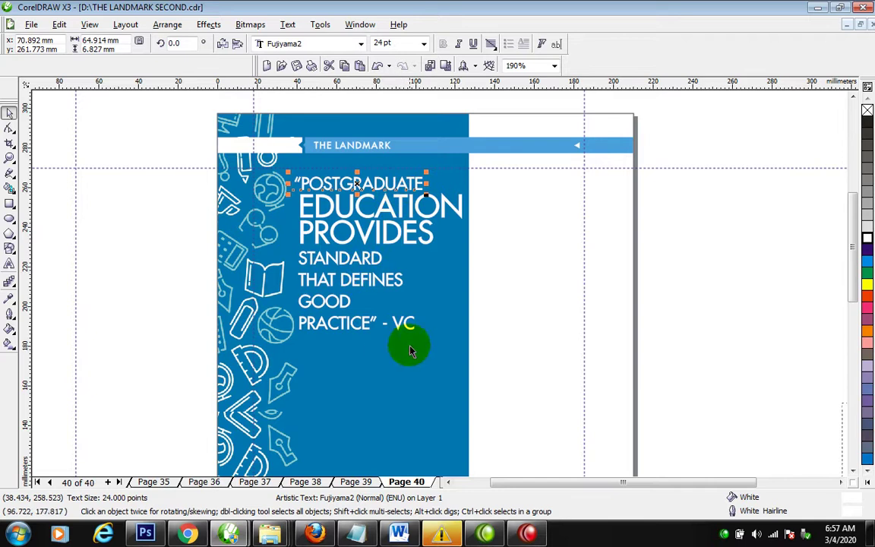
drag(382, 250, 400, 235)
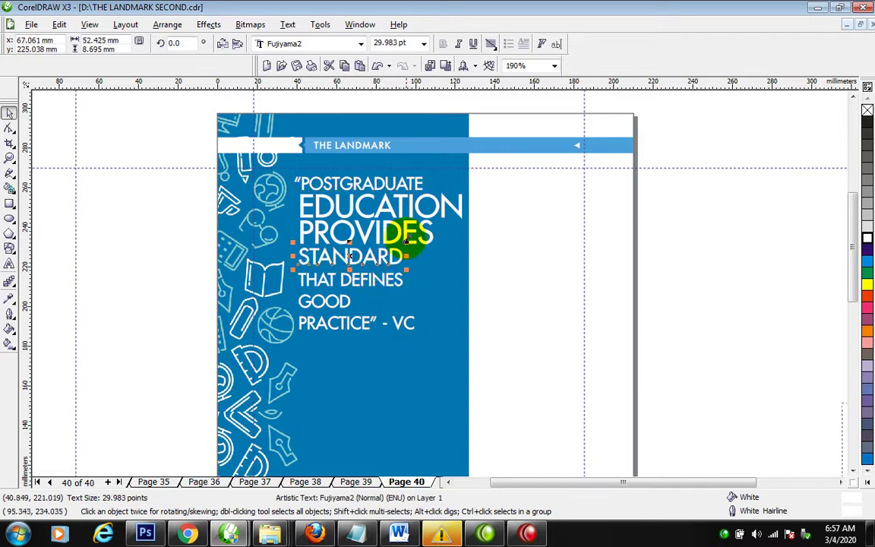
Tighten the spacing of THAT DEFINES, GOOD and PRACTICE” - VC, and fill these three lines light blue (C:27 M:0 Y:0 K:0)
click(389, 289)
drag(341, 302, 342, 295)
drag(354, 329, 351, 312)
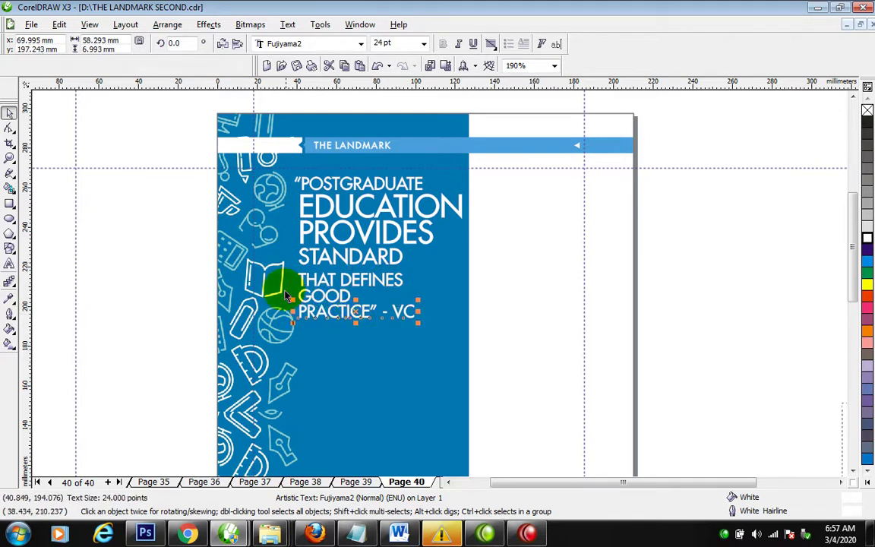
drag(295, 270, 475, 357)
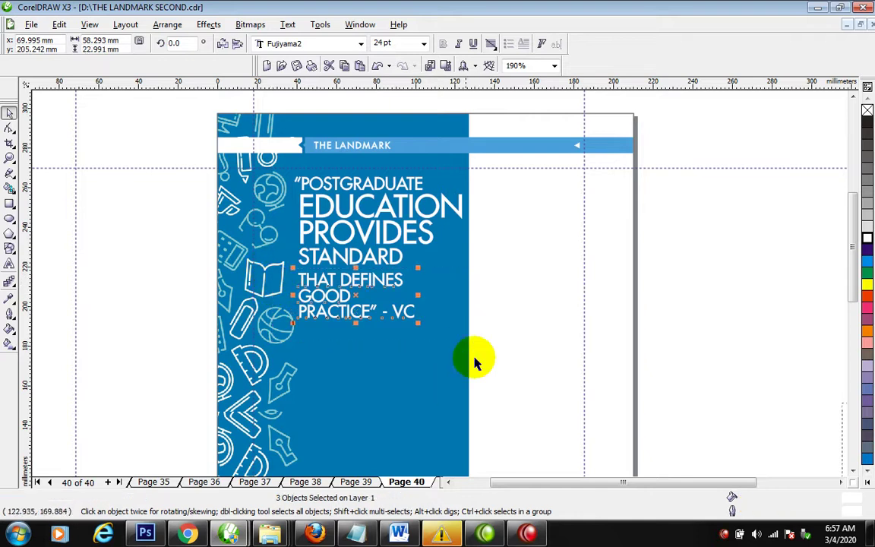
ctrl+click(869, 262)
Draw a thin white bar beneath the headline and stretch a copy of it to the blue panel's edge, about 85 mm long
scroll(336, 244, down, 2)
key(F2)
drag(353, 198, 747, 523)
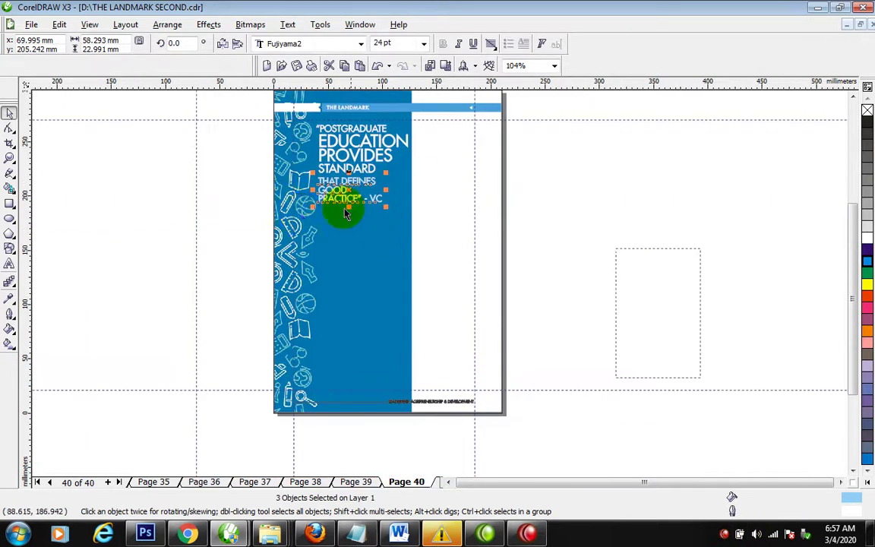
click(9, 204)
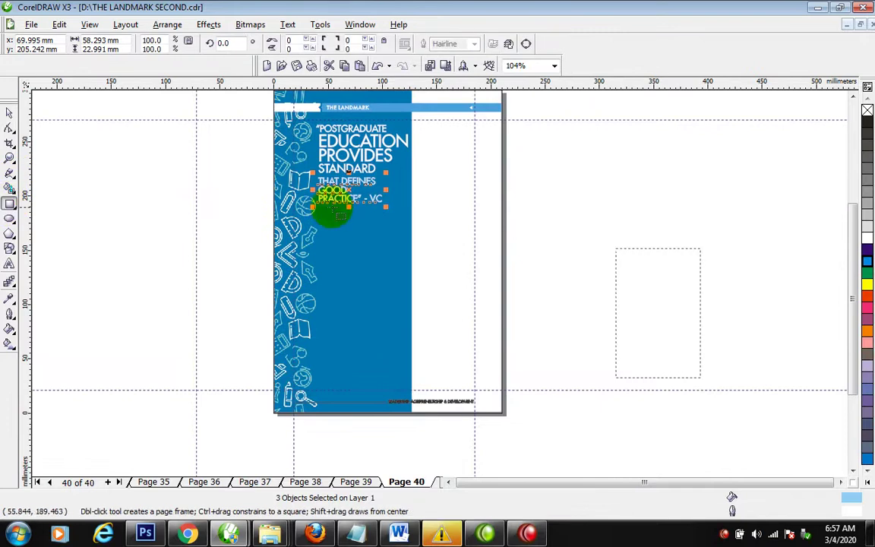
scroll(484, 269, up, 3)
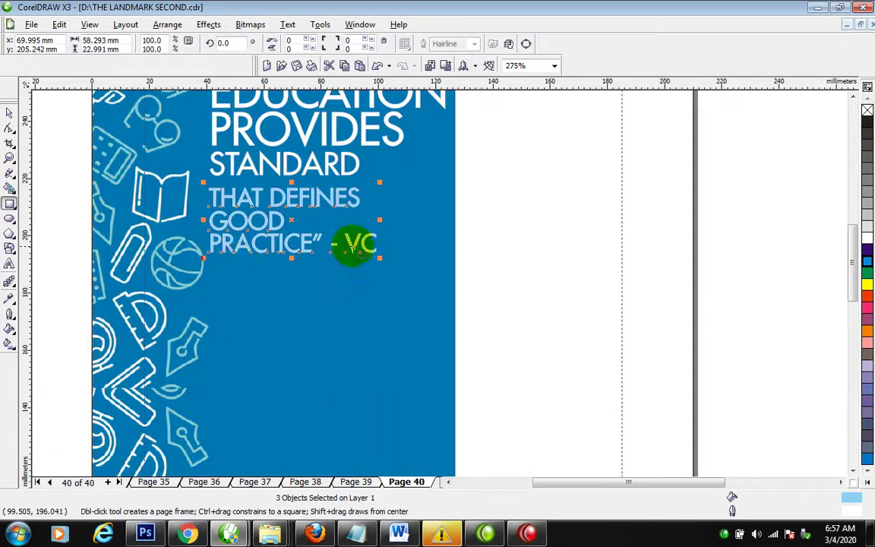
drag(211, 268, 318, 271)
key(space)
click(867, 237)
drag(205, 270, 448, 271)
right_click(448, 271)
Copy the light blue fill of THAT DEFINES onto the longer bar and remove the outlines from both bars
click(285, 227)
drag(293, 196, 402, 269)
click(473, 344)
scroll(329, 294, down, 2)
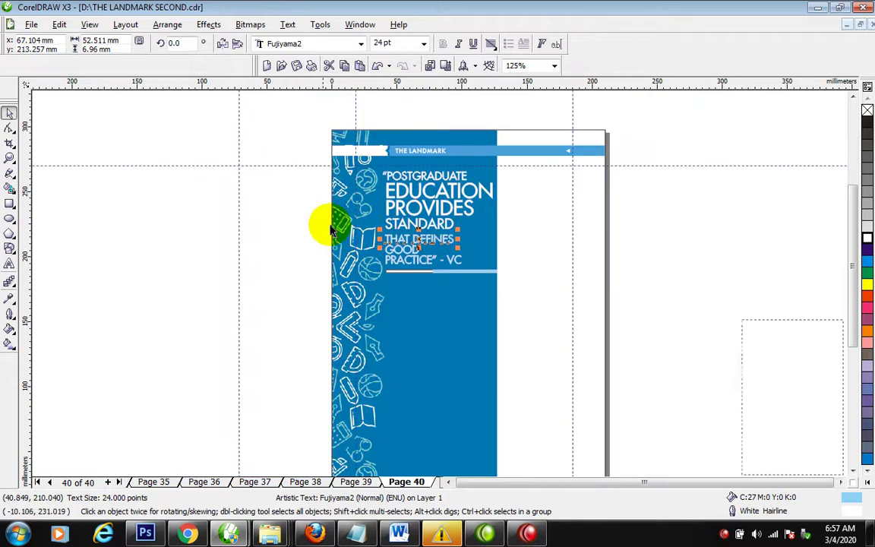
drag(264, 271, 520, 322)
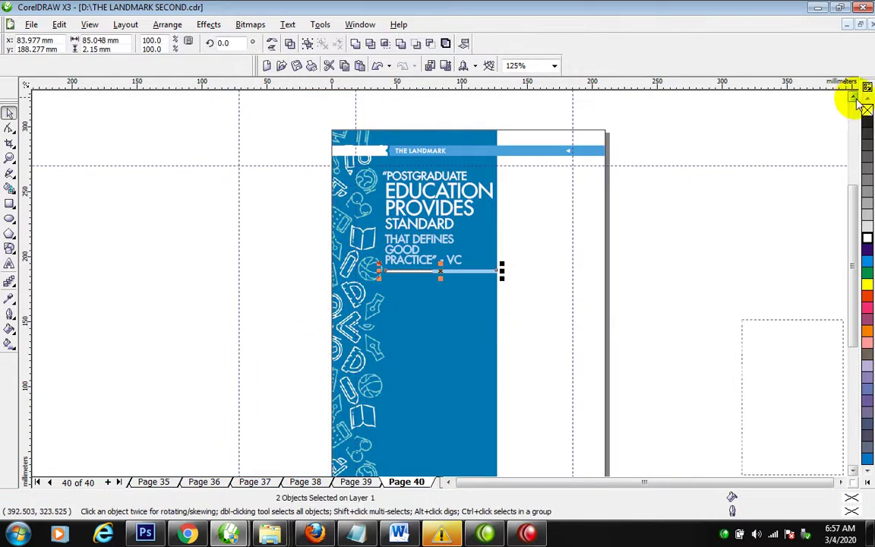
click(681, 223)
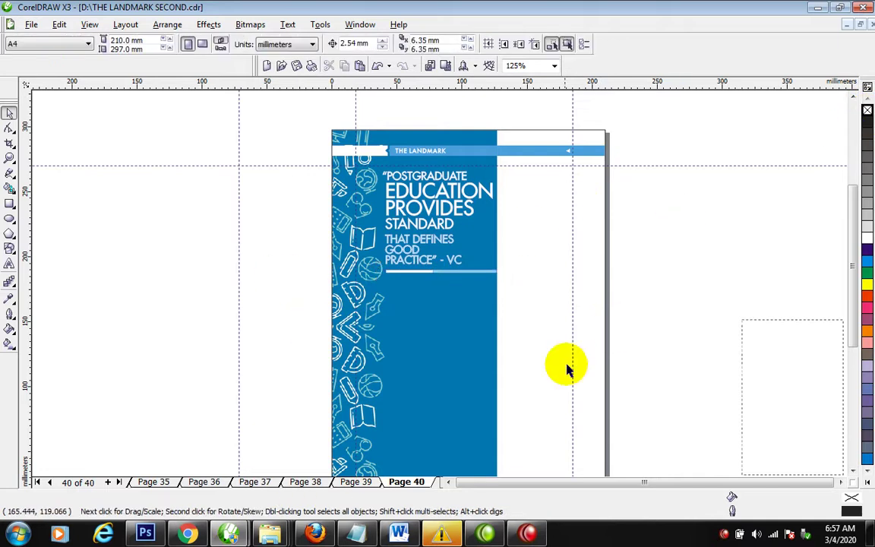
Switch to Word and cut the article text above the audience photo, returning to the magazine layout in CorelDRAW
click(401, 534)
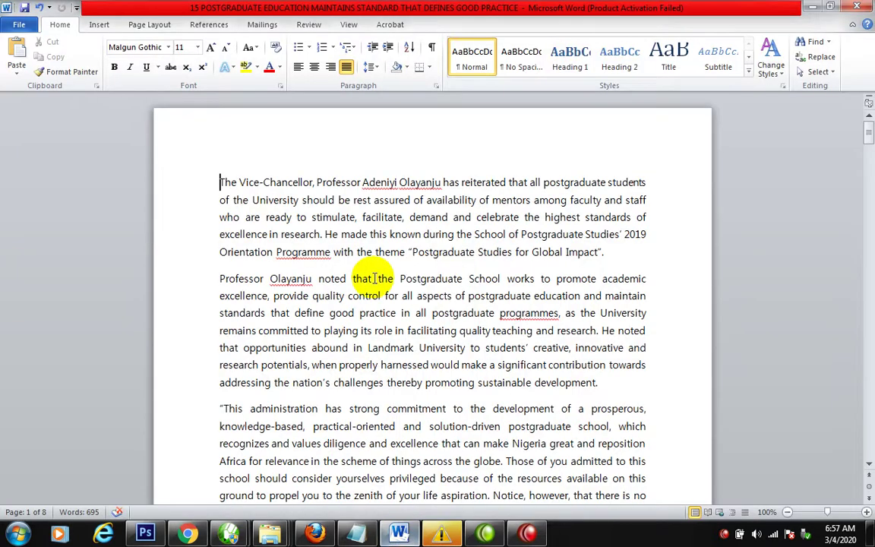
drag(219, 182, 314, 392)
key(ctrl+x)
mouse_move(228, 535)
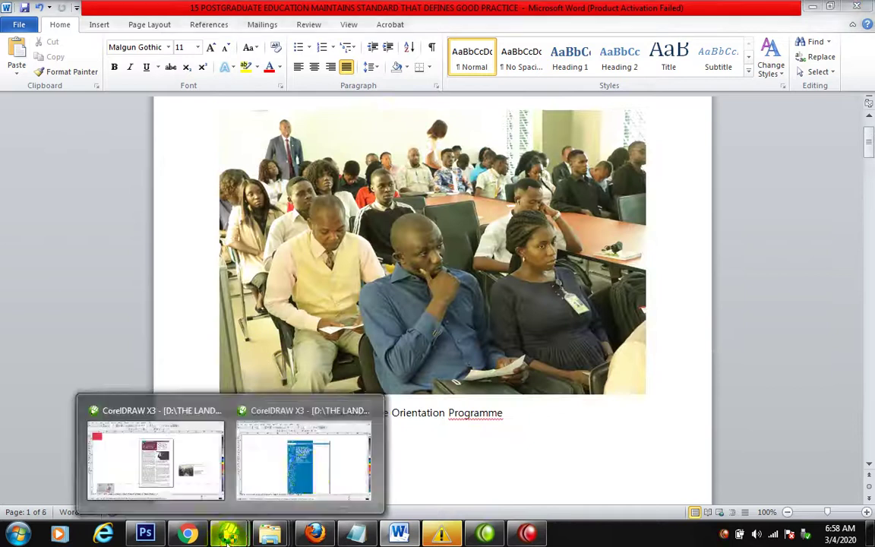
click(285, 429)
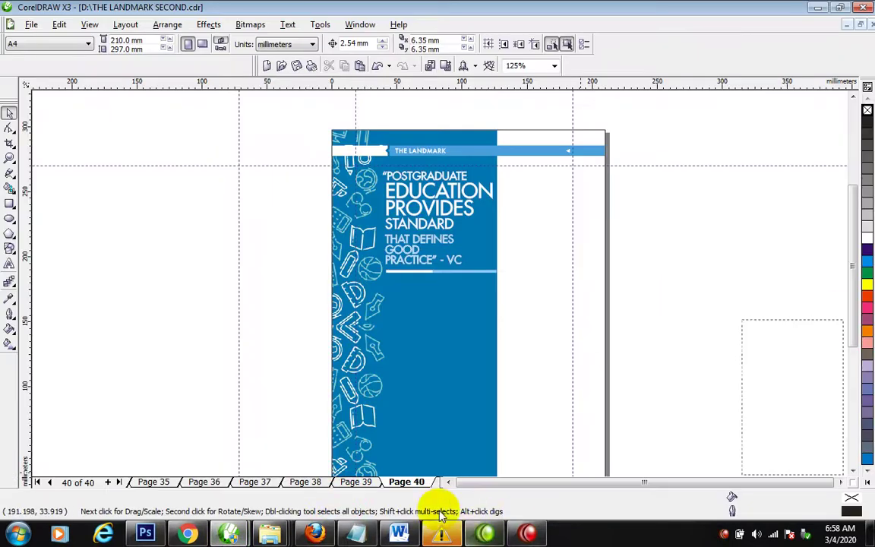
Switch to Notepad, paste the article as plain text and cut all of it again
click(358, 534)
key(ctrl+v)
key(ctrl+a)
key(ctrl+x)
Move the spare paragraph text frame from beside the page into the blue panel under the bars and replace its text with the article
click(357, 304)
drag(783, 362, 426, 322)
double_click(426, 322)
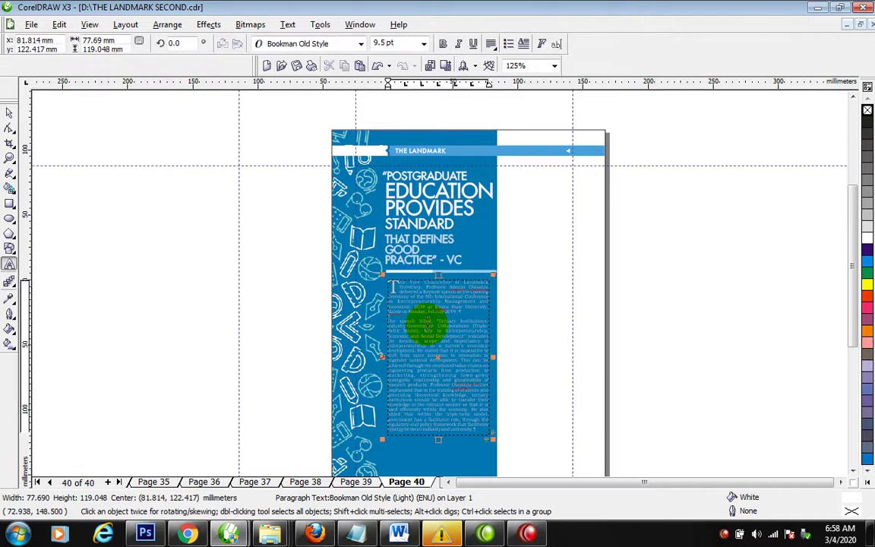
key(ctrl+a)
click(423, 347)
key(ctrl+space)
Extend the article frame down to the bottom margin guide, making it about 160 mm high
key(F2)
drag(359, 247, 660, 519)
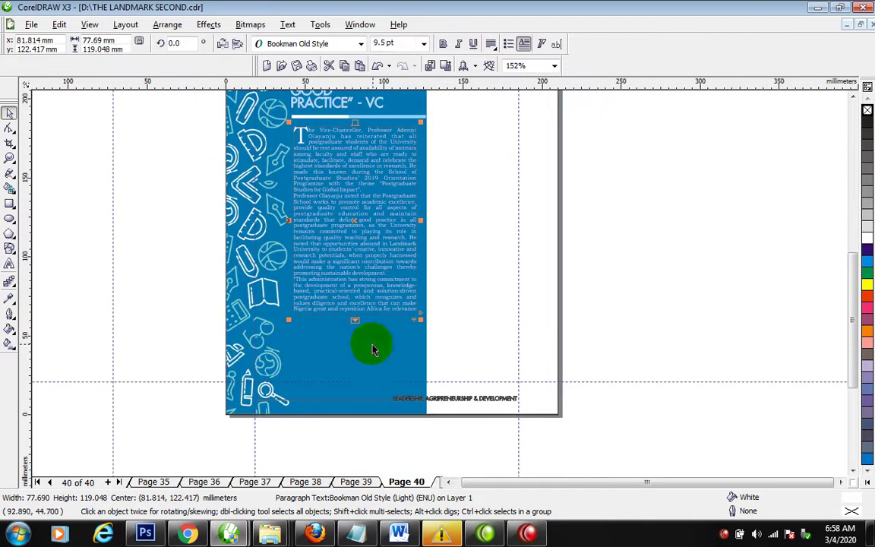
drag(352, 328, 362, 390)
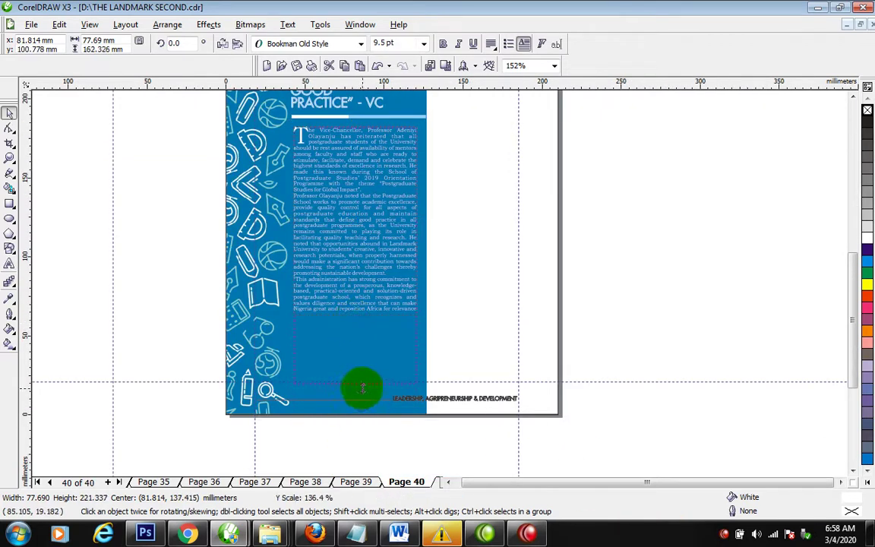
Insert blank lines between the article's paragraphs in the blue panel
key(F2)
drag(258, 116, 477, 264)
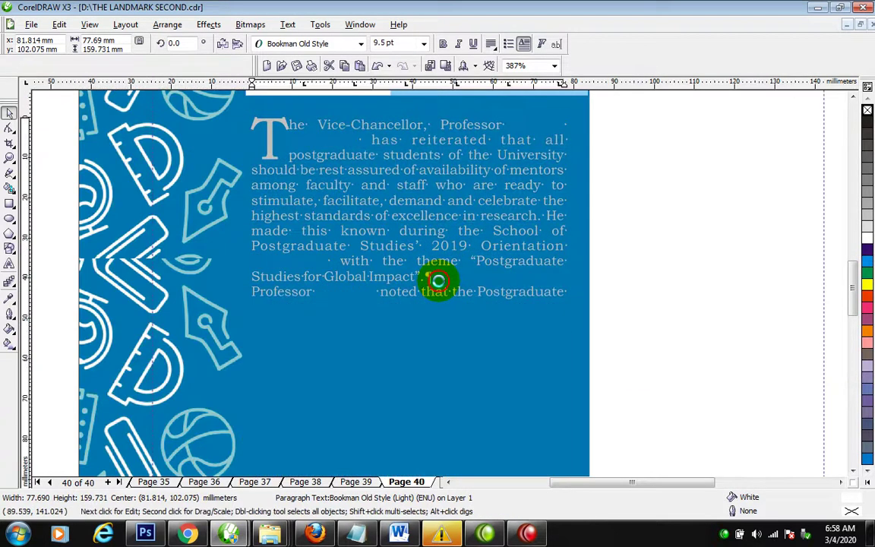
click(437, 278)
key(Return)
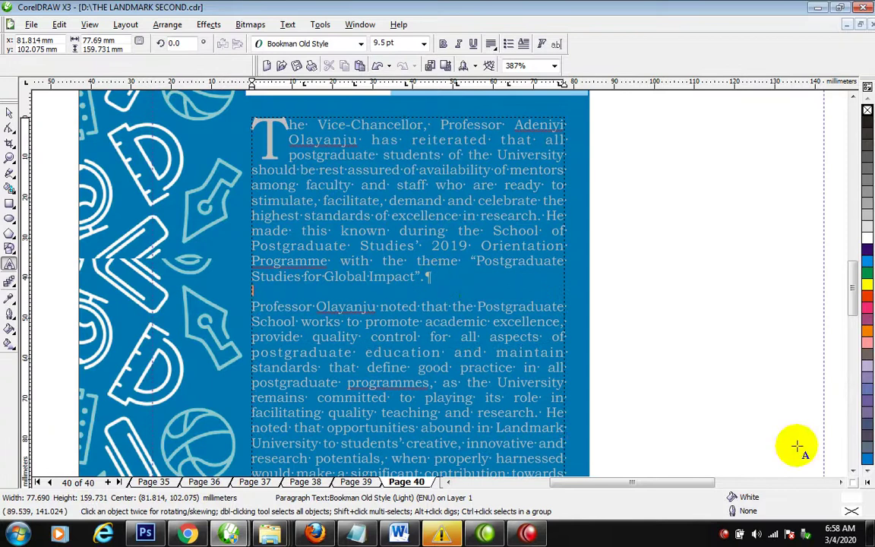
scroll(854, 469, down, 6)
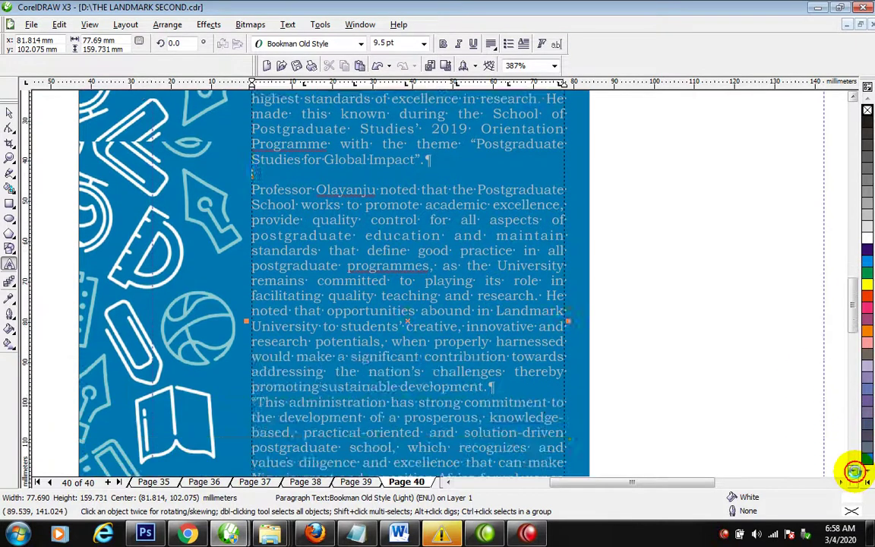
click(525, 300)
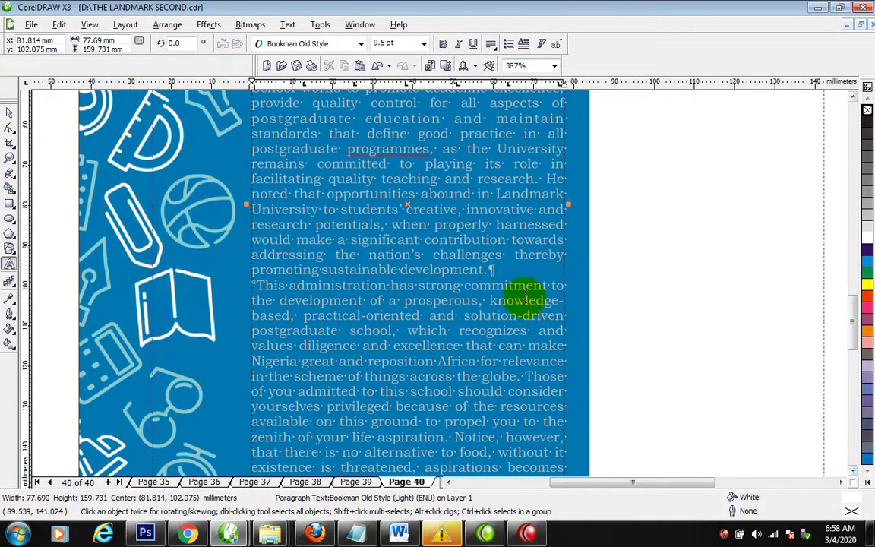
click(492, 272)
key(Return)
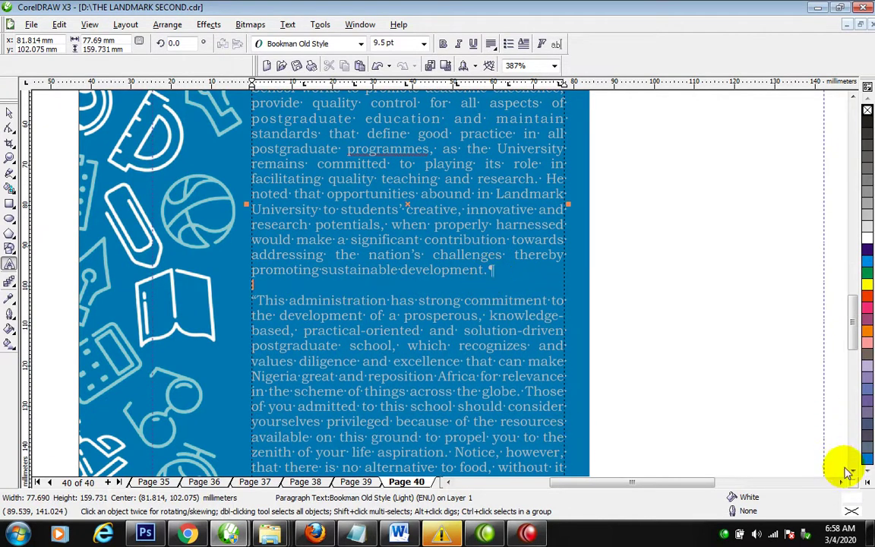
scroll(853, 466, down, 4)
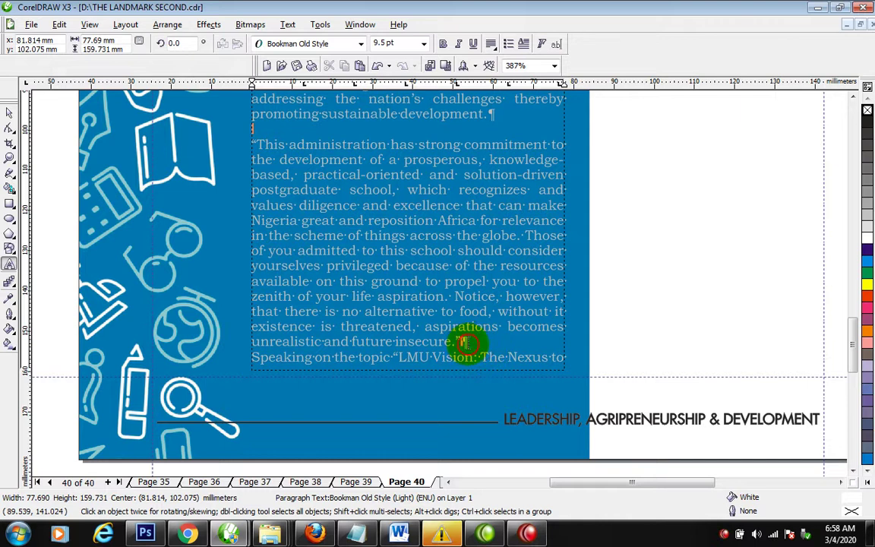
key(ctrl+space)
Flow the overflowing article text into a linked frame about 44 × 140 mm in the white column and colour its text black
click(409, 375)
scroll(591, 278, down, 1)
drag(662, 151, 811, 443)
drag(753, 225, 529, 167)
click(867, 125)
key(F3)
key(F3)
drag(450, 290, 424, 224)
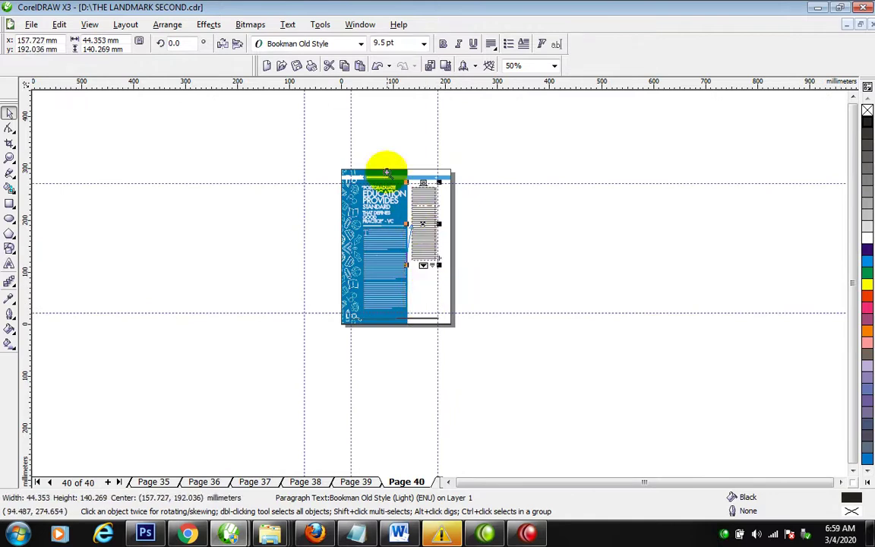